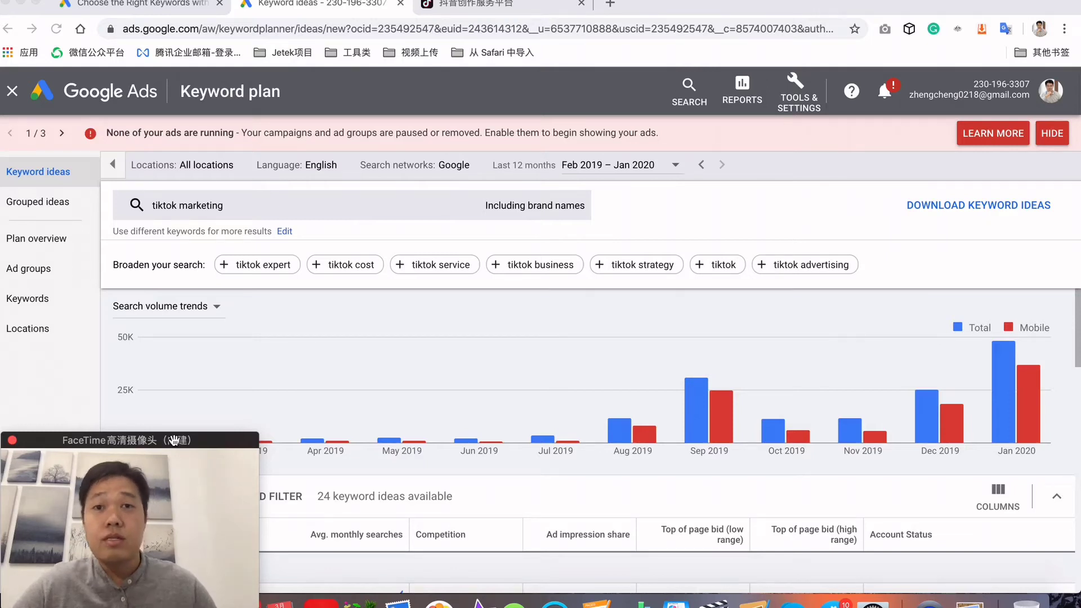
Step: Set the keyword location targeting to United States and save it
left_click_drag(174, 440, 174, 440)
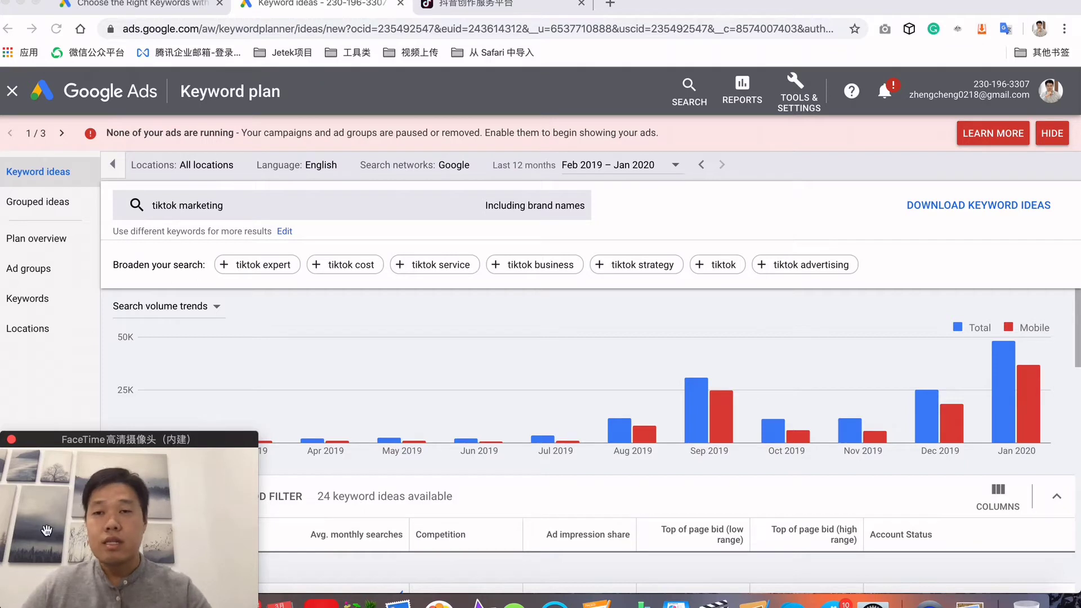
left_click(718, 194)
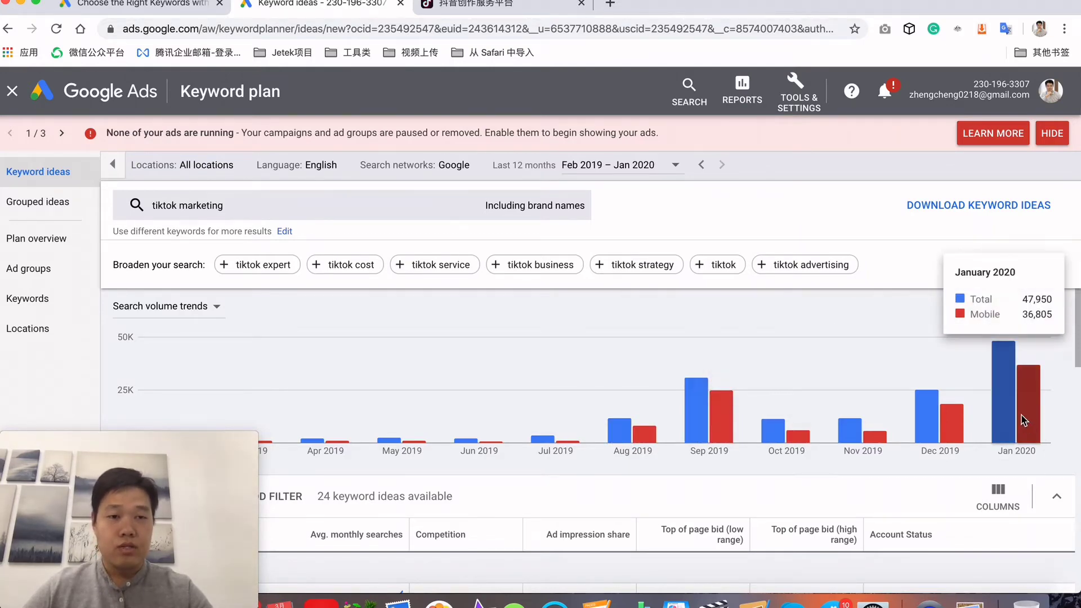
mouse_move(1005, 397)
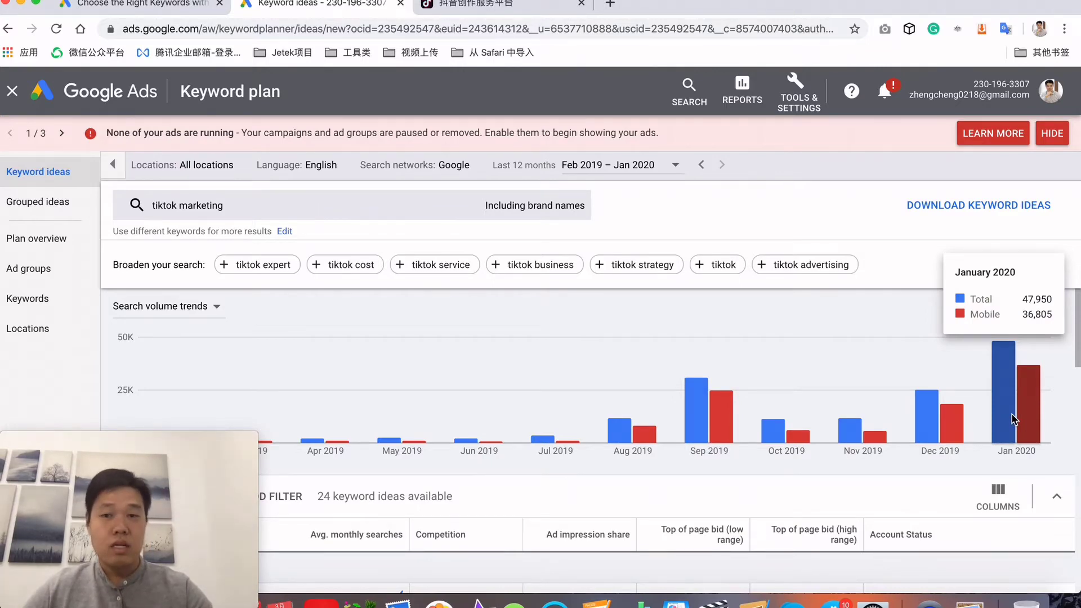
scroll(845, 456, "down", 3)
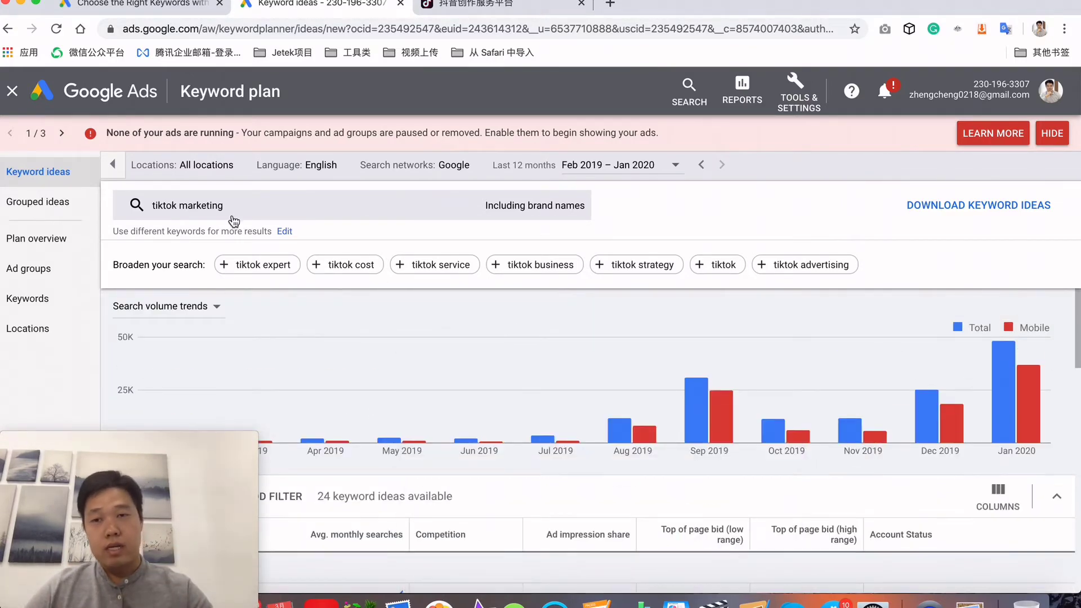
left_click(221, 166)
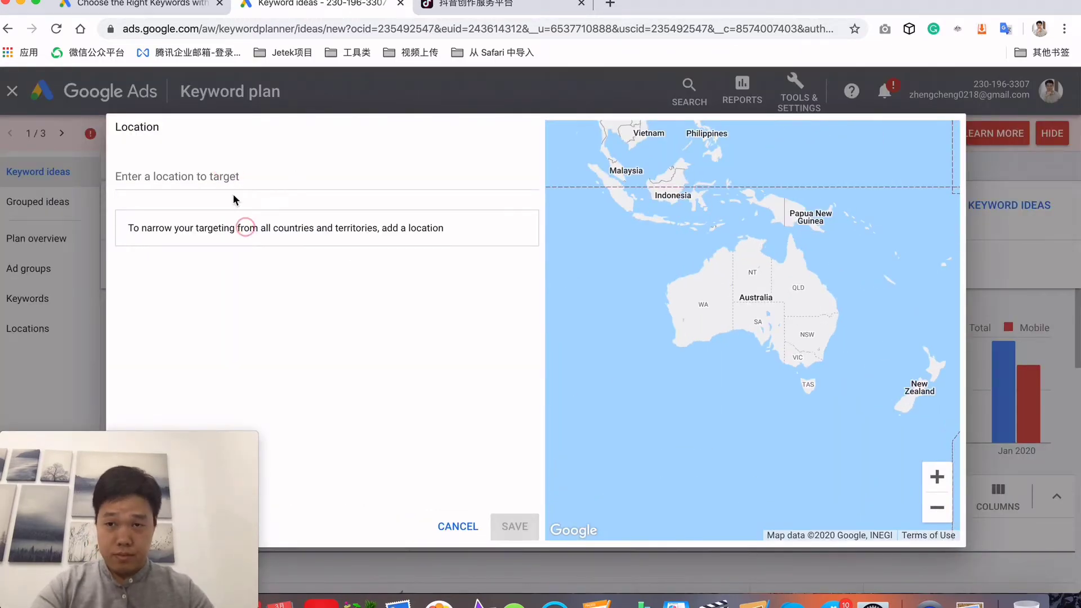
left_click(219, 178)
type("us")
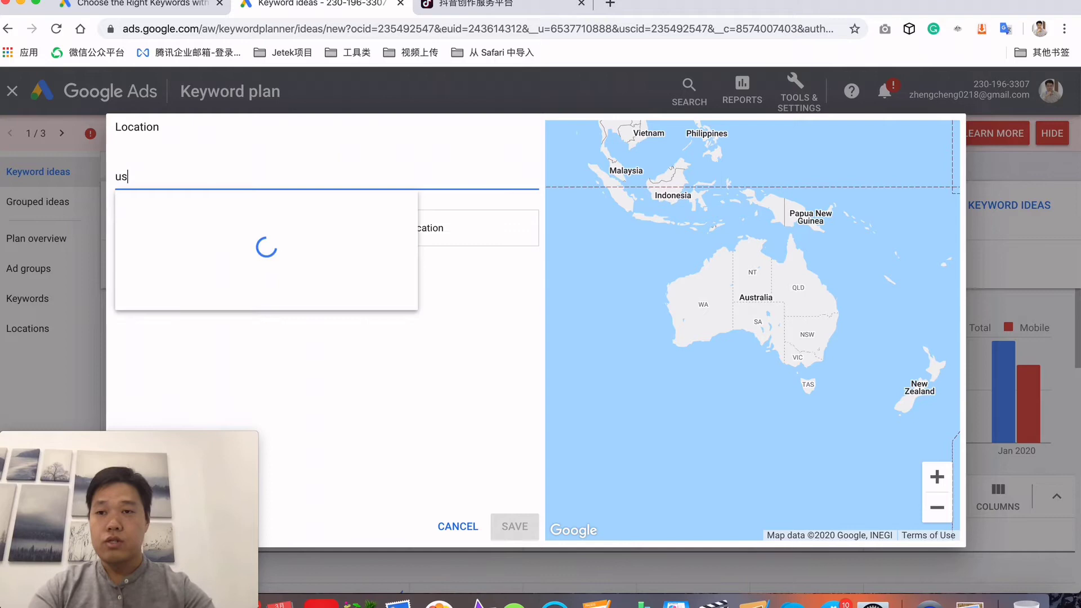
key("Return")
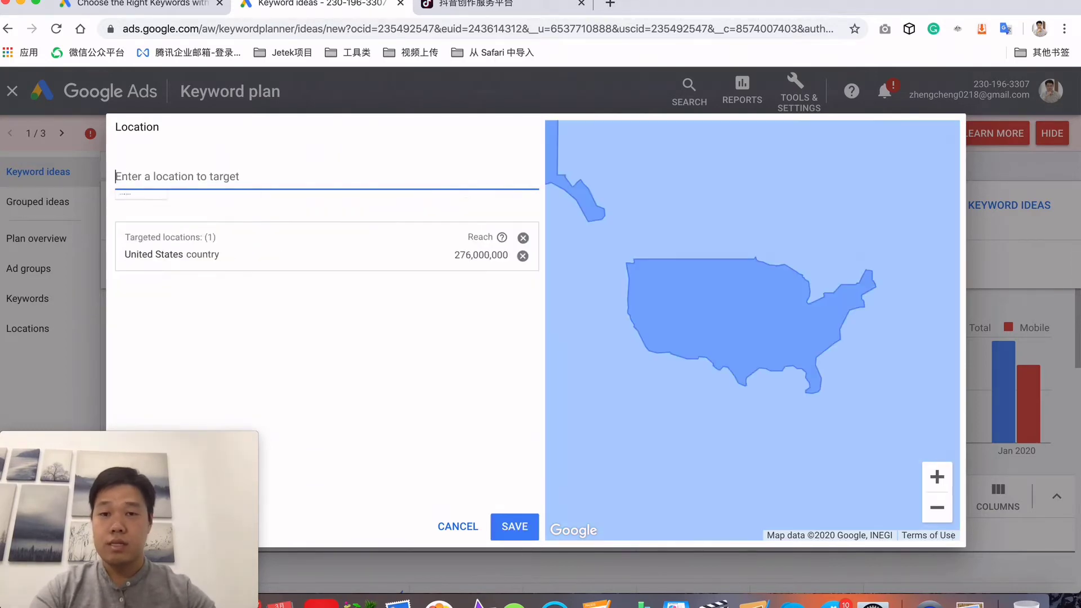
left_click(515, 527)
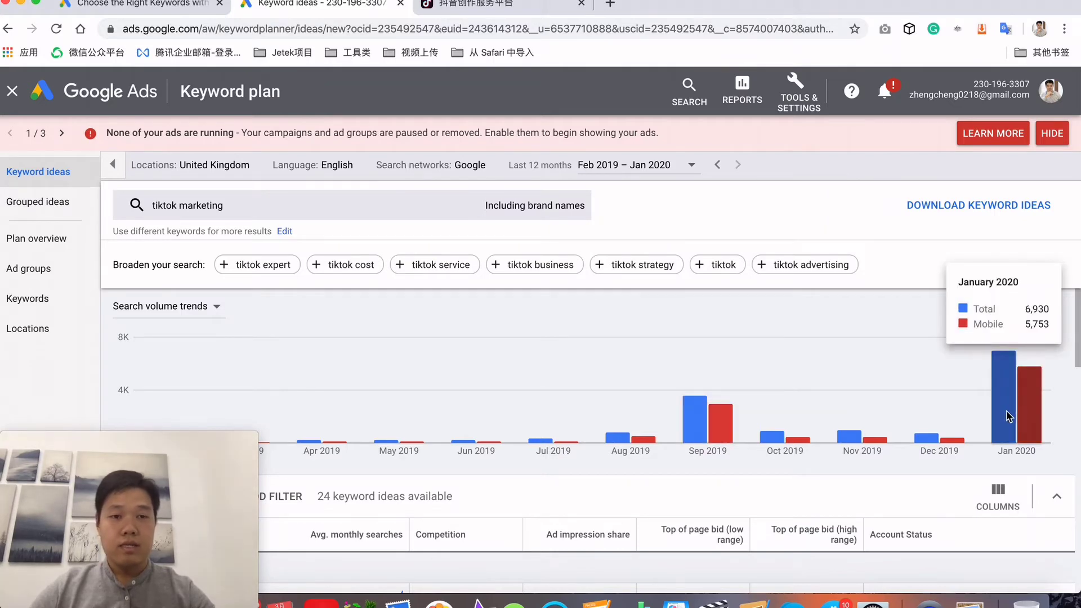
Step: Replace United Kingdom with Australia (whole country) in location targeting and save
left_click(228, 166)
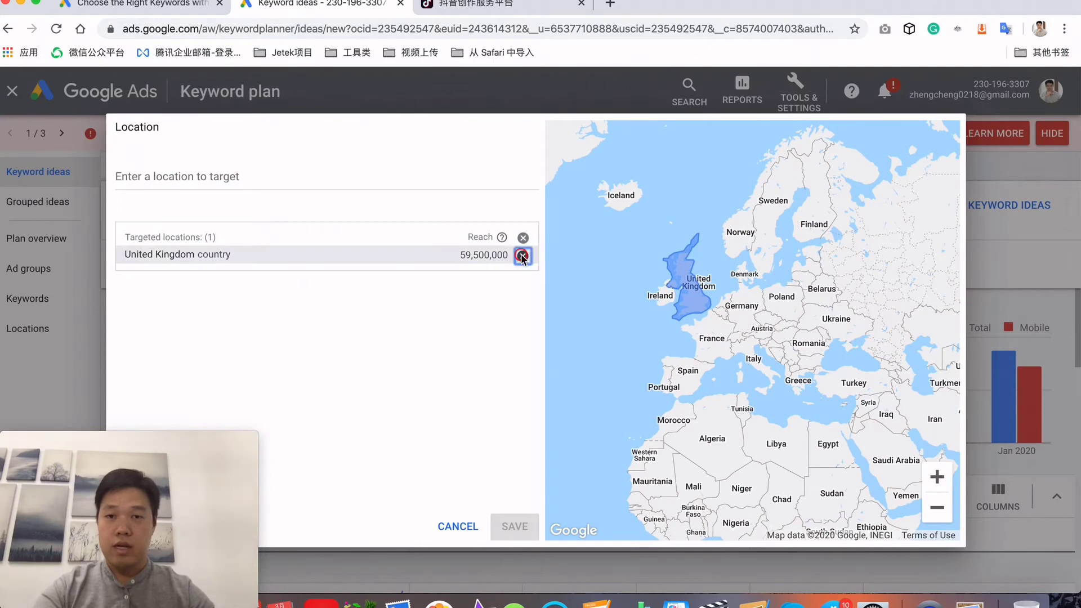
left_click(523, 256)
left_click(278, 173)
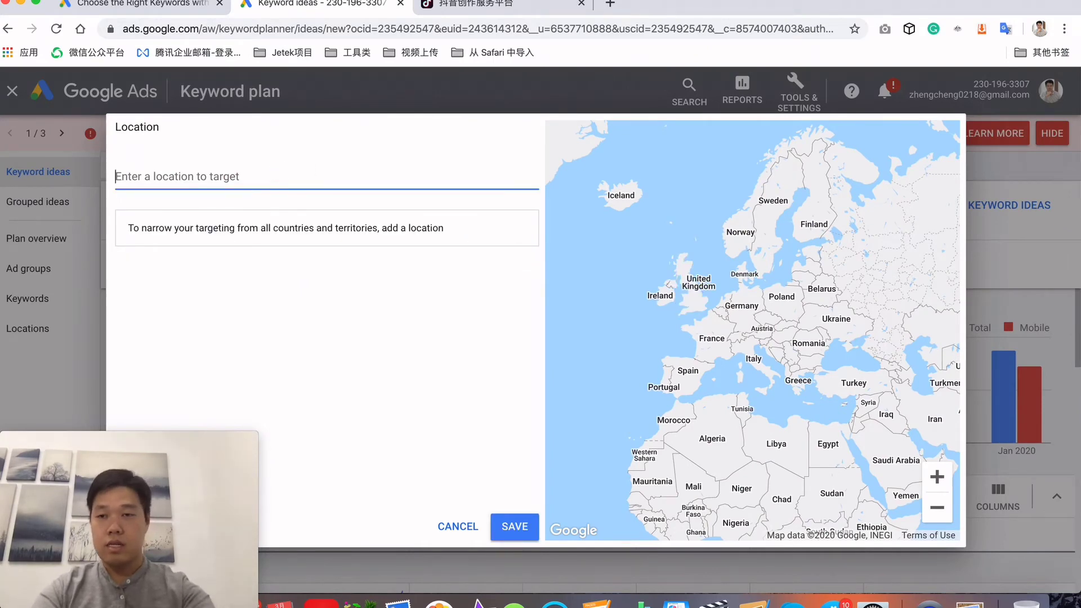
type("australia")
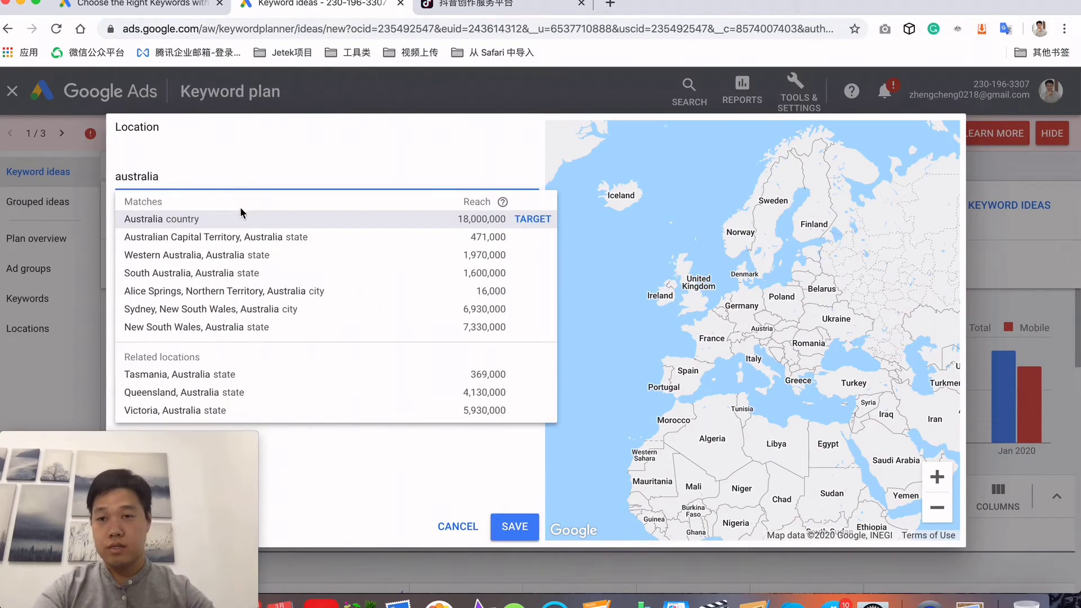
left_click(228, 219)
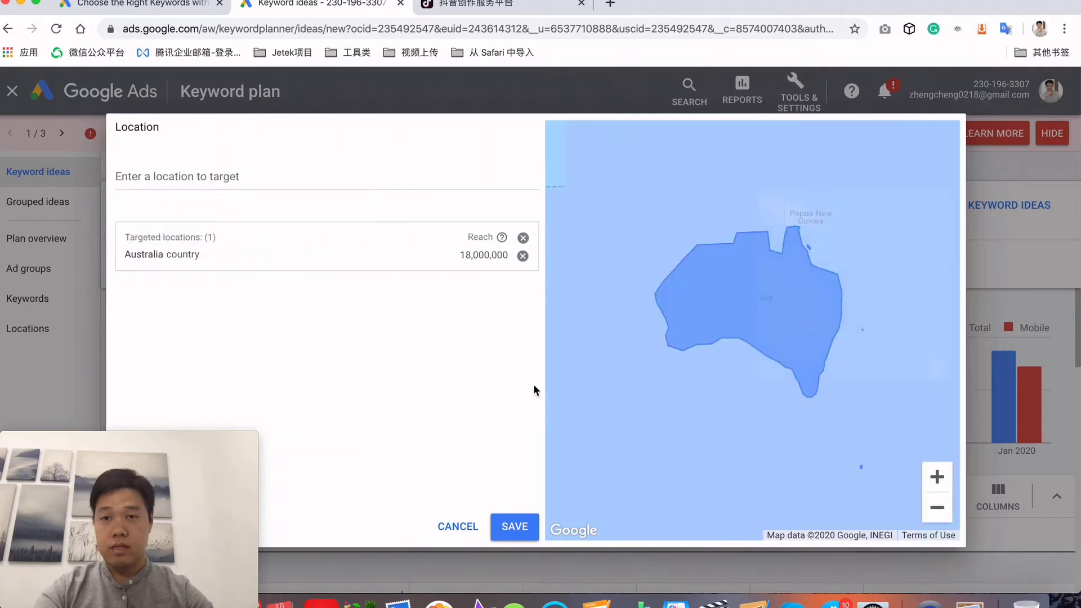
left_click(512, 530)
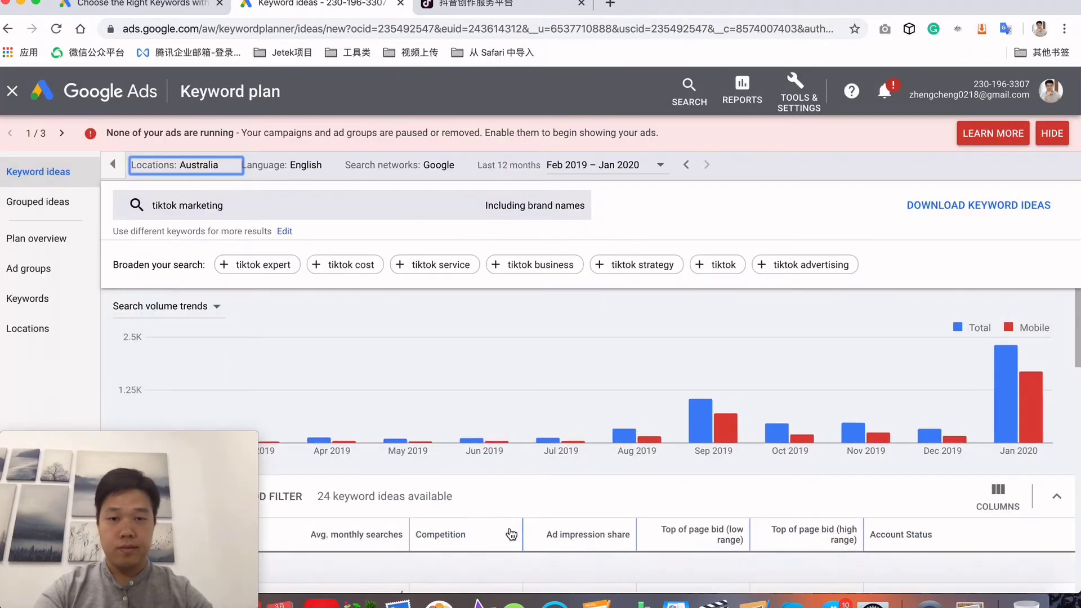
Step: Check Australia's January 2020 search volume; open and close the keyword panel unchanged
left_click(1007, 407)
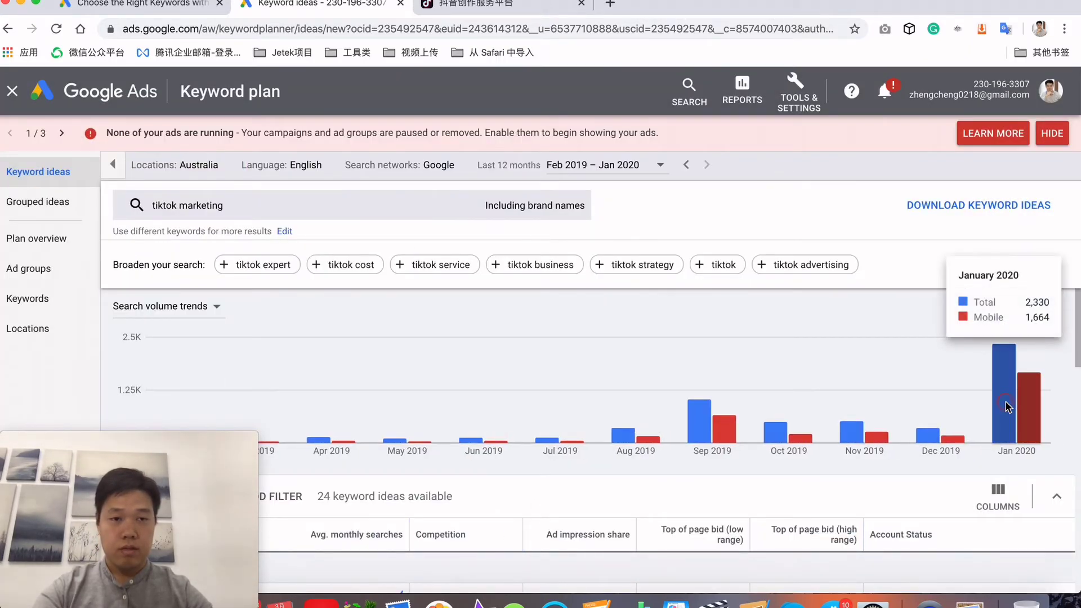
left_click(245, 208)
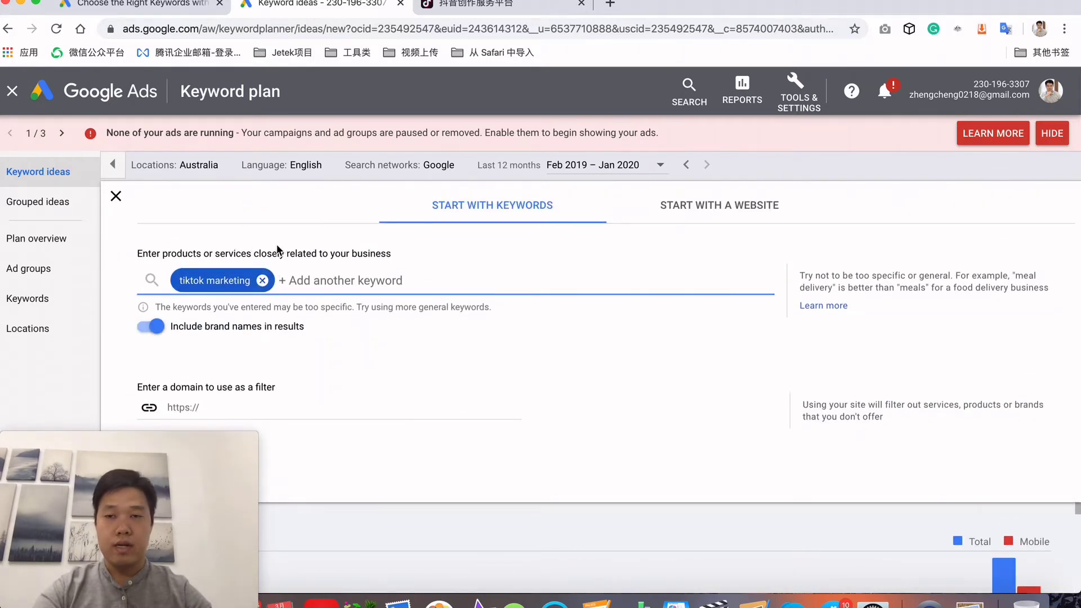
left_click(117, 197)
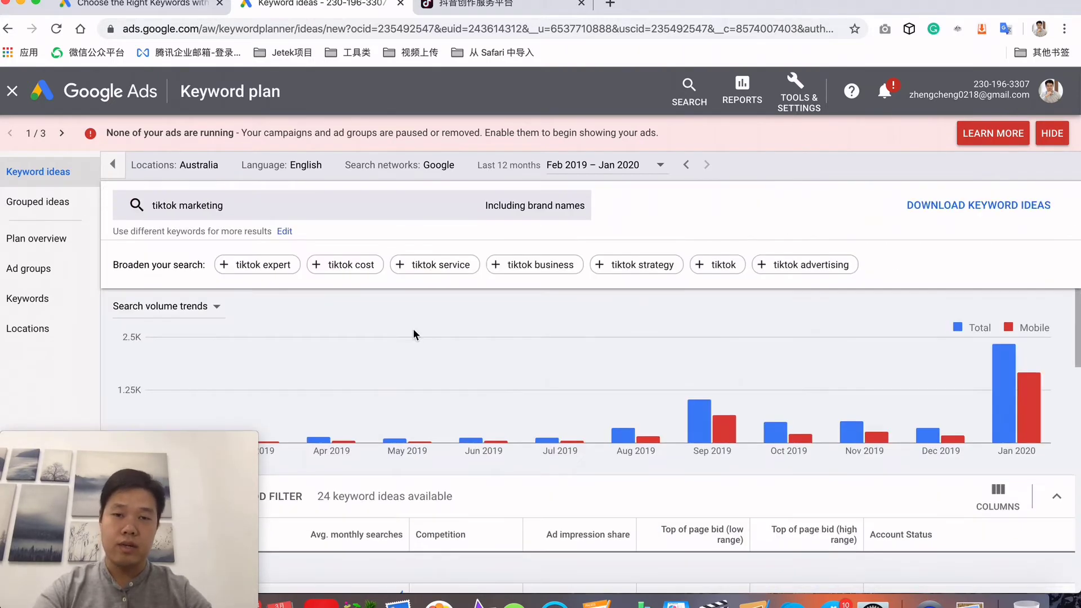
scroll(641, 432, "down", 1)
scroll(641, 432, "up", 1)
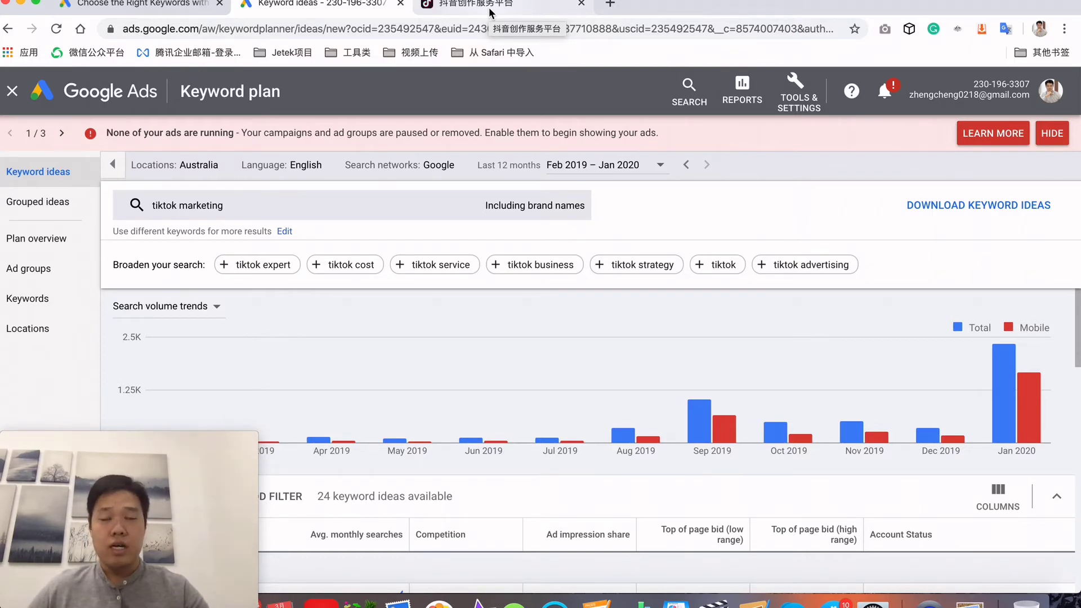
Step: Switch to the 抖音创作服务平台 tab and translate its fan portrait page into English
left_click(489, 3)
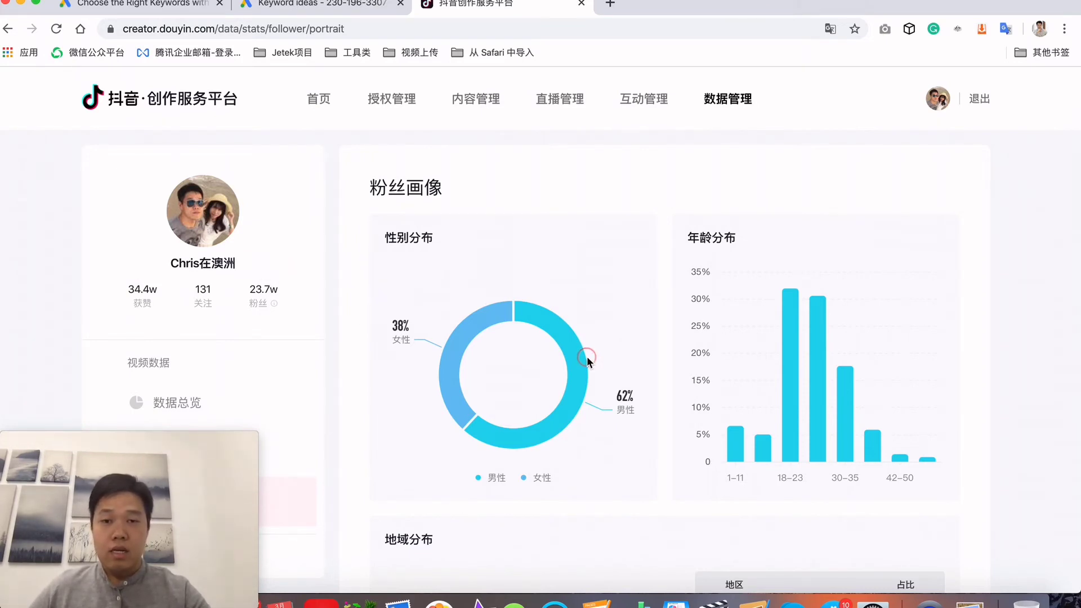
scroll(587, 356, "down", 2)
scroll(587, 357, "up", 2)
right_click(825, 274)
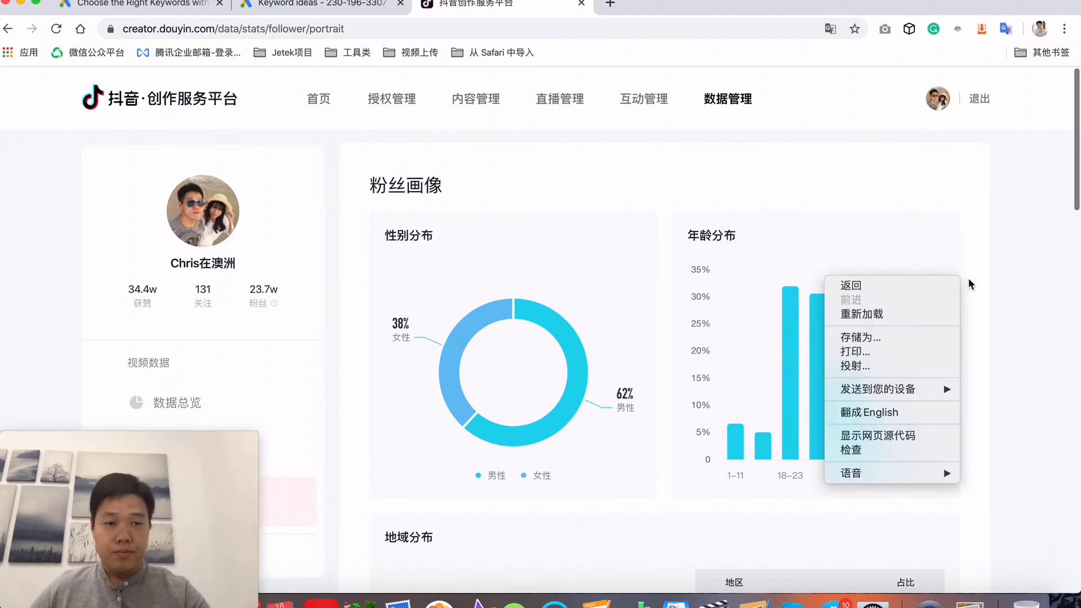
left_click(903, 414)
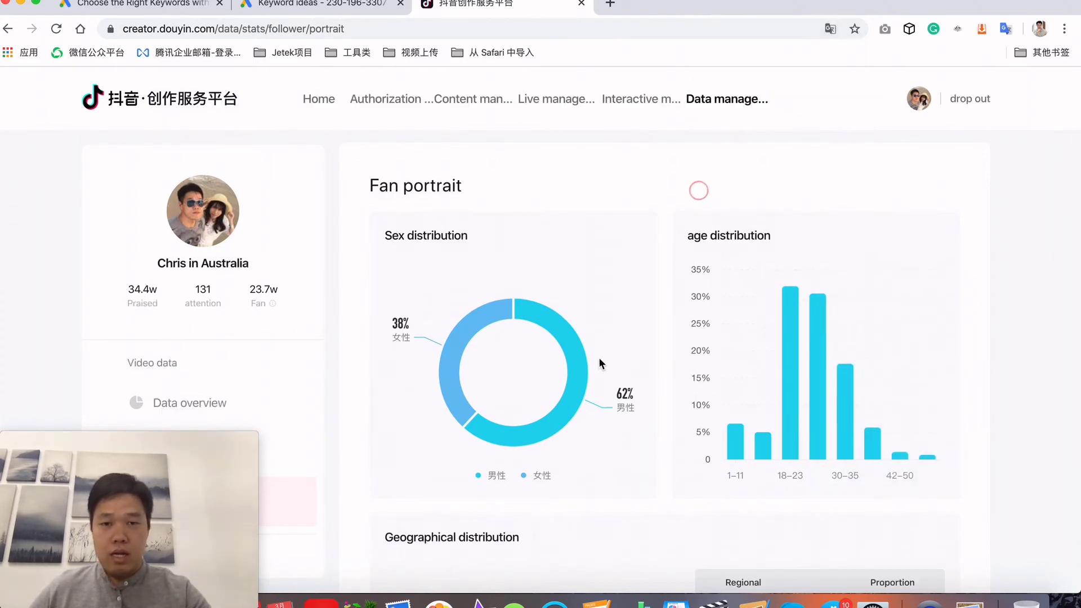
scroll(593, 402, "down", 2)
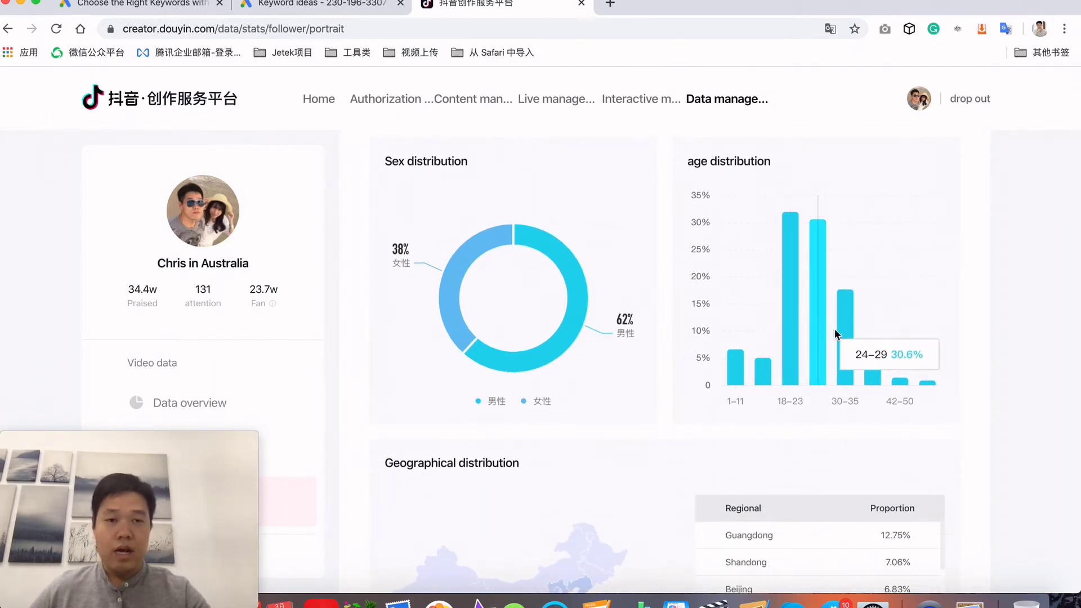
scroll(858, 349, "down", 4)
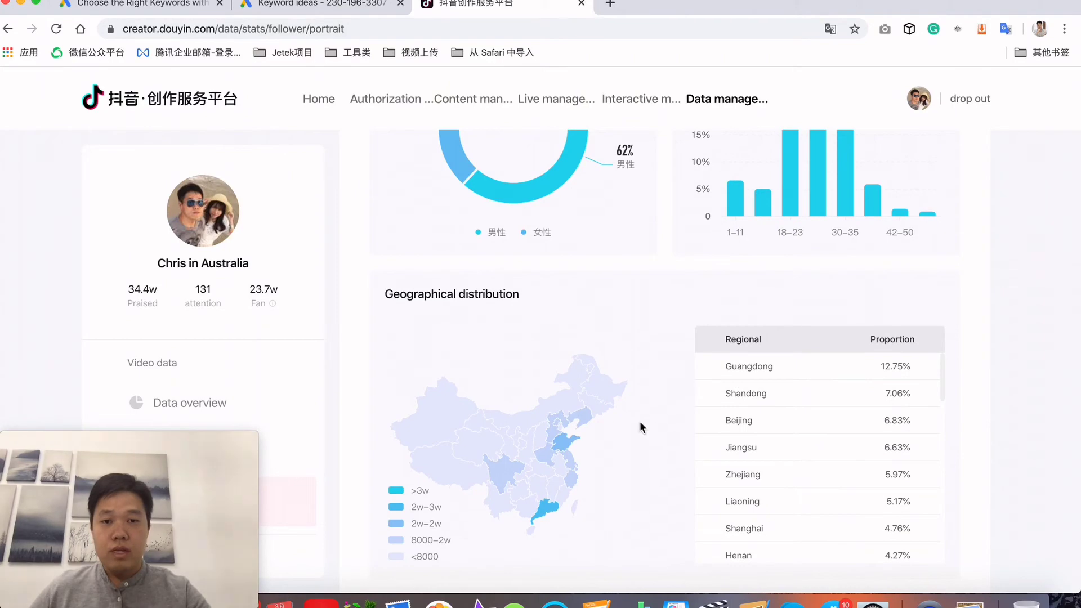
scroll(682, 449, "down", 3)
scroll(680, 448, "down", 3)
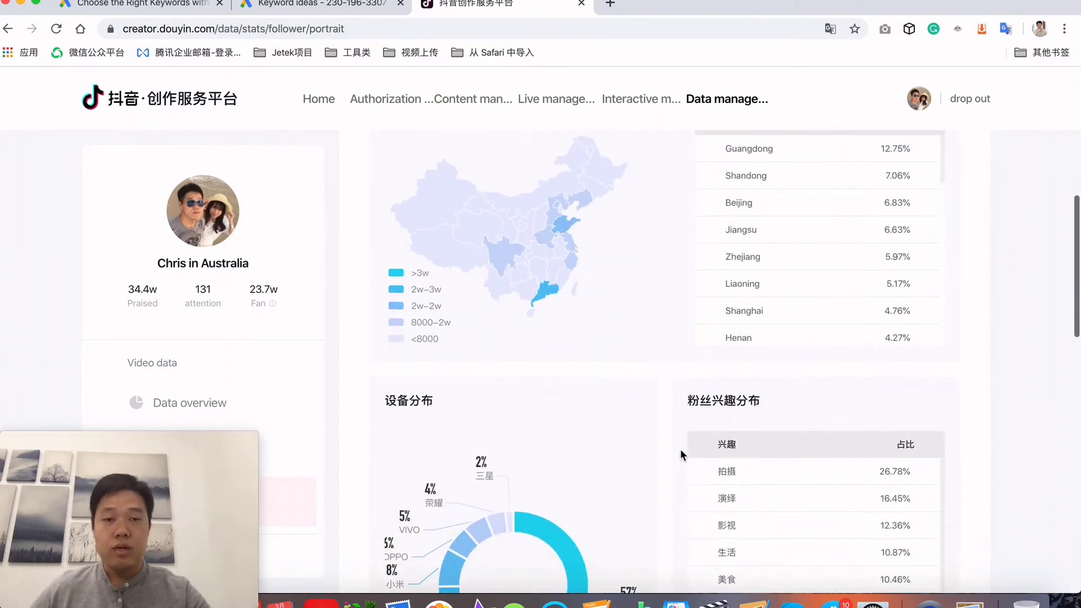
scroll(679, 448, "down", 3)
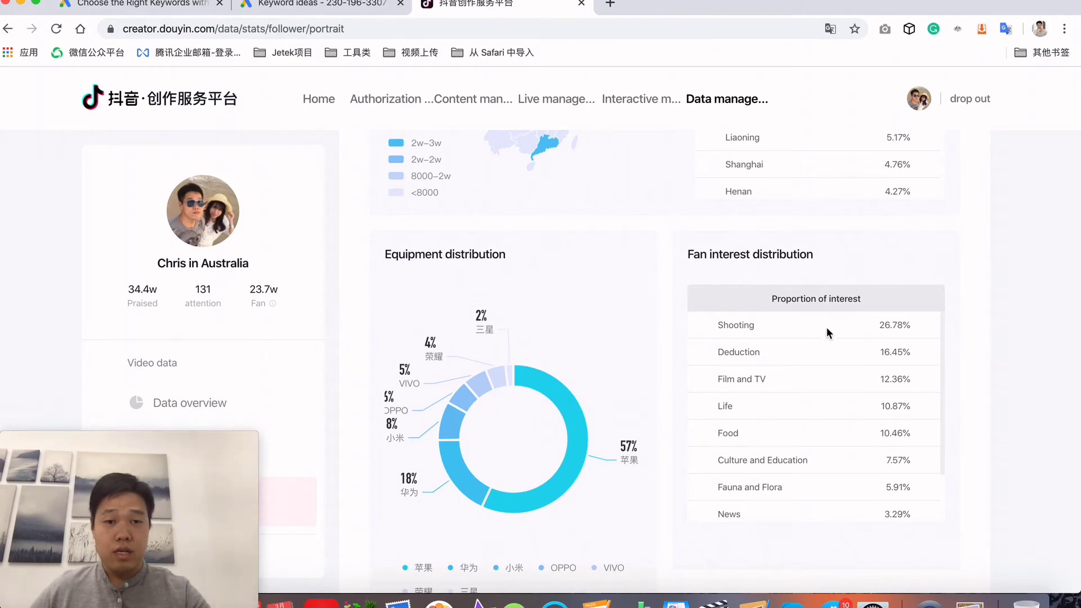
scroll(658, 425, "down", 3)
scroll(658, 425, "down", 3)
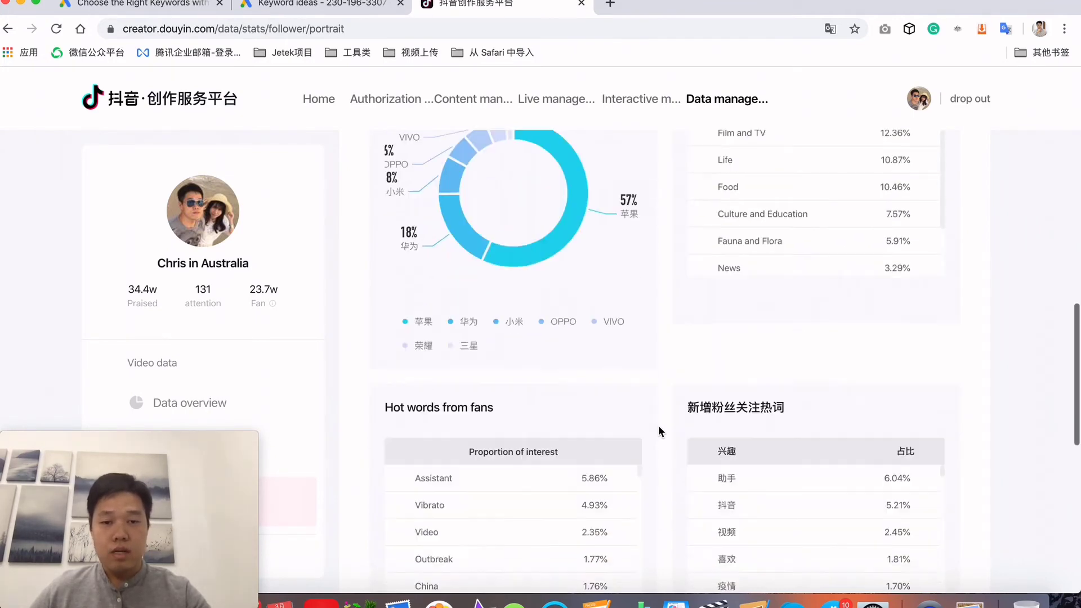
scroll(657, 425, "down", 3)
scroll(658, 425, "down", 3)
scroll(657, 425, "up", 1)
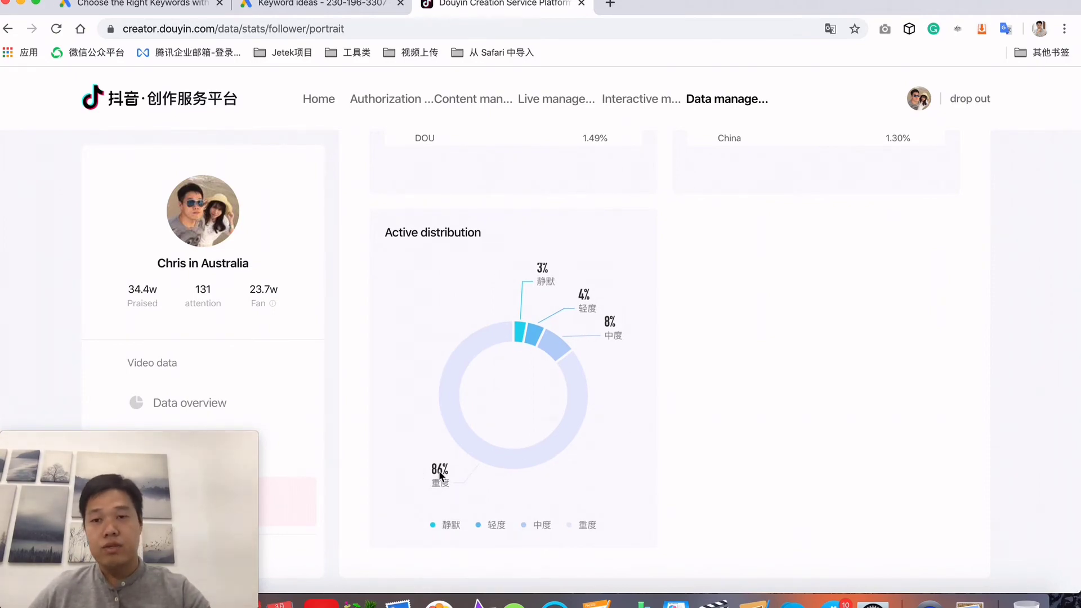
scroll(439, 470, "down", 5)
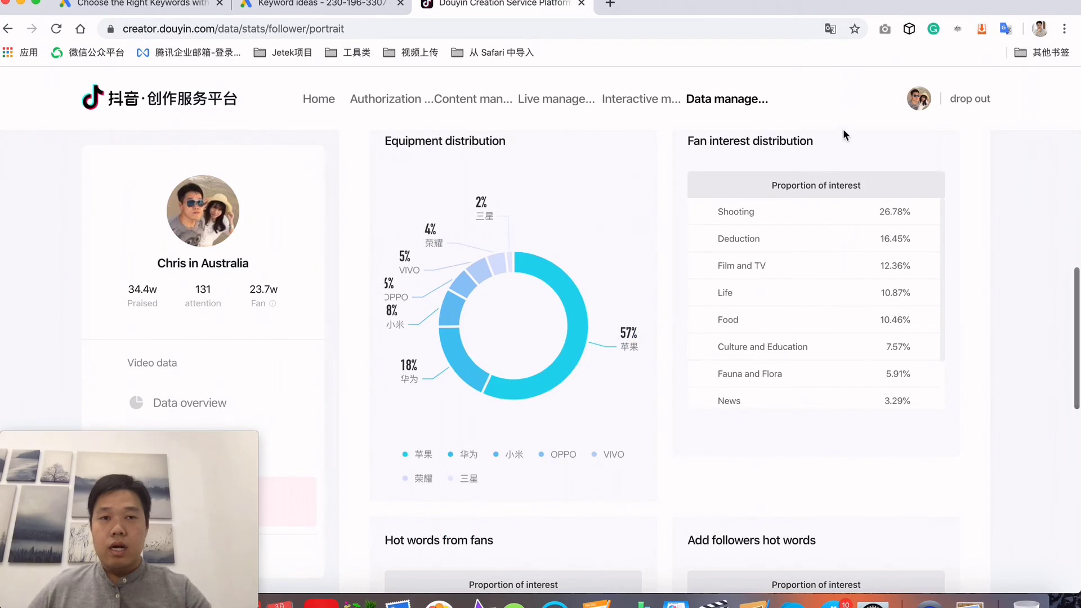
Step: Bring up the translated fan dashboard's page menu, then dismiss it unused
right_click(972, 219)
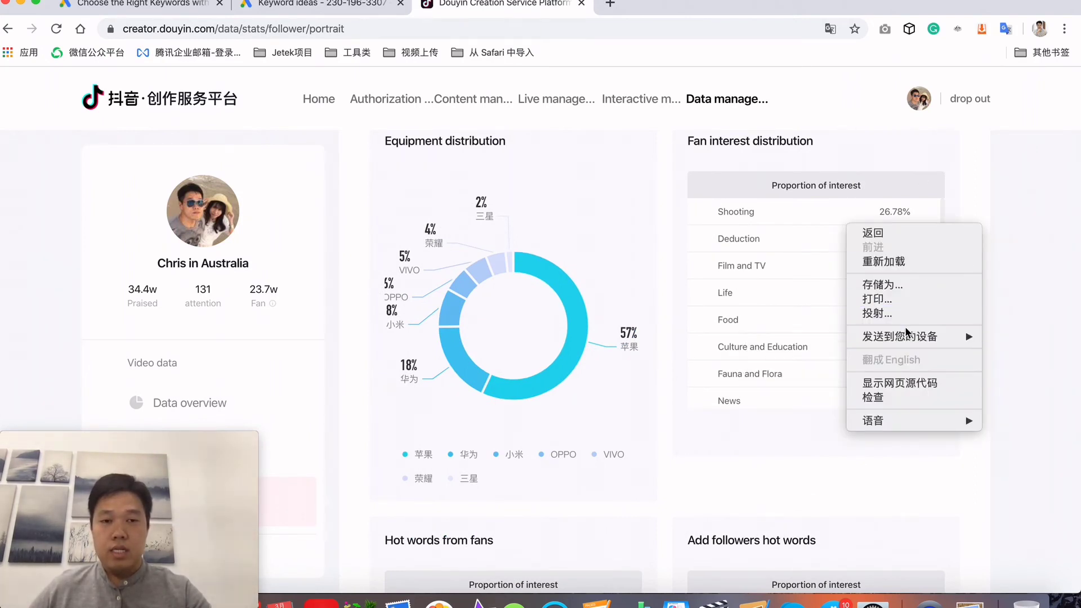
left_click(1029, 262)
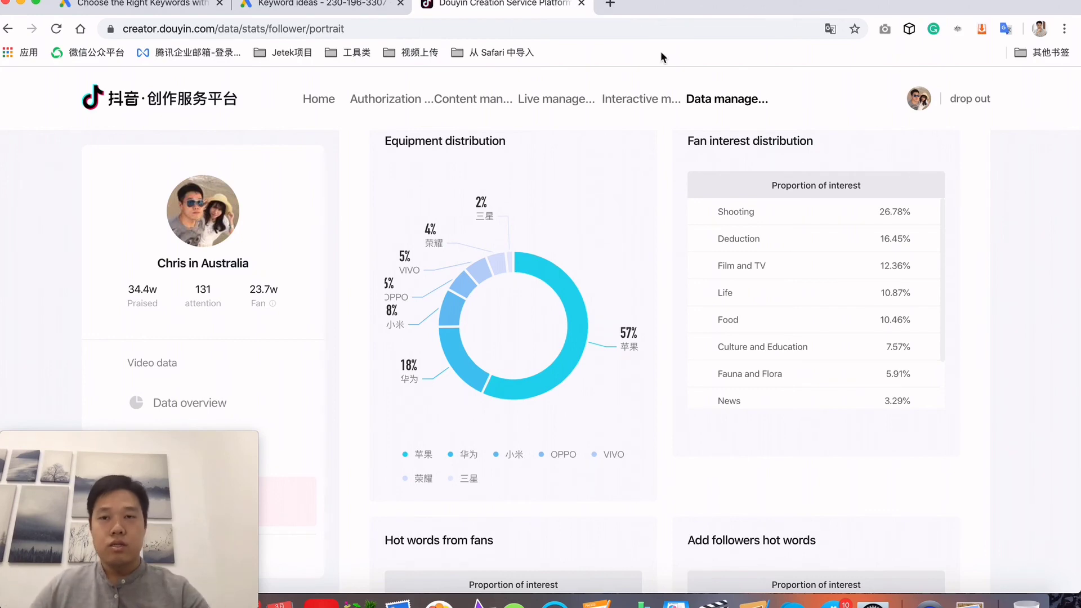
left_click(321, 4)
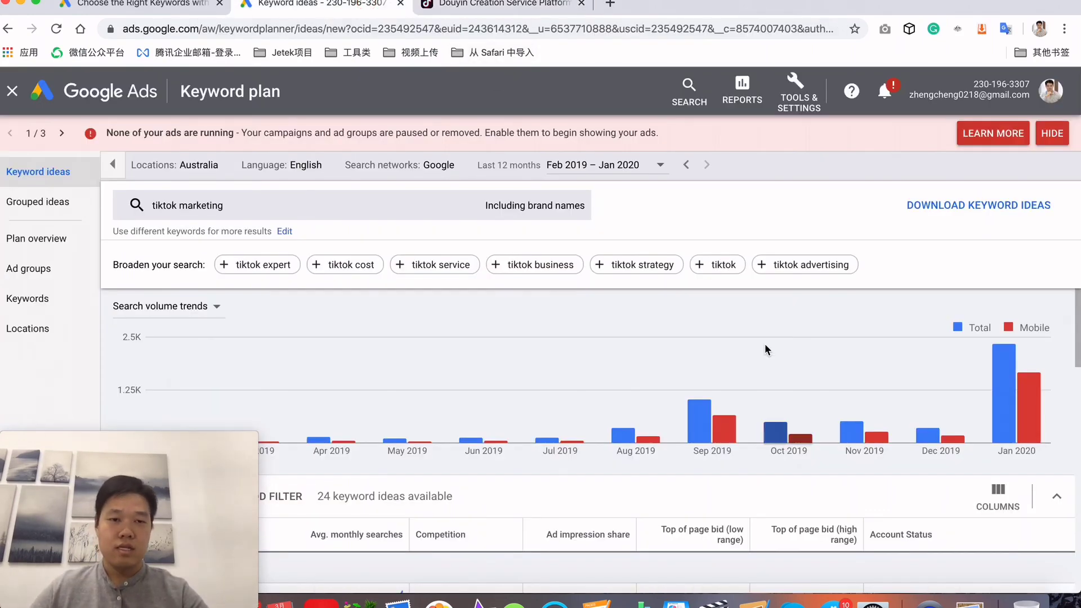